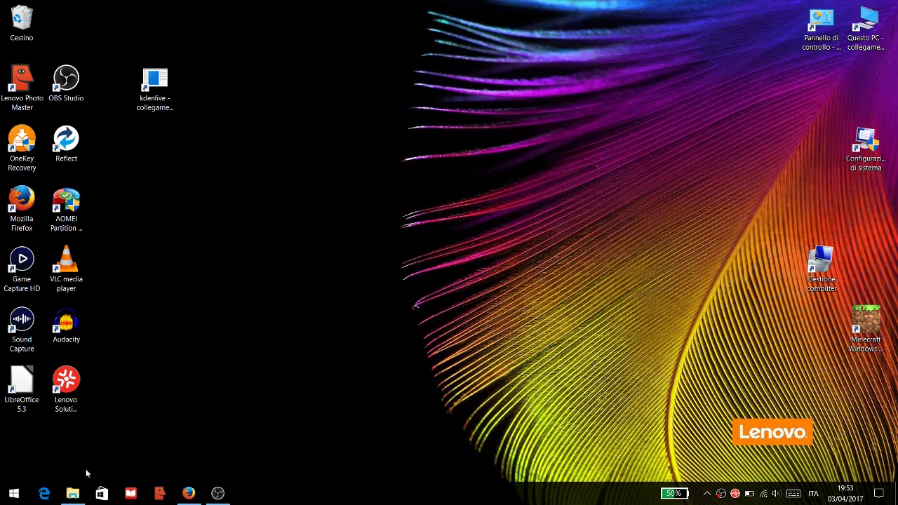
Restore the Download folder window and select the 2017-1 XLSX spreadsheet
click(72, 493)
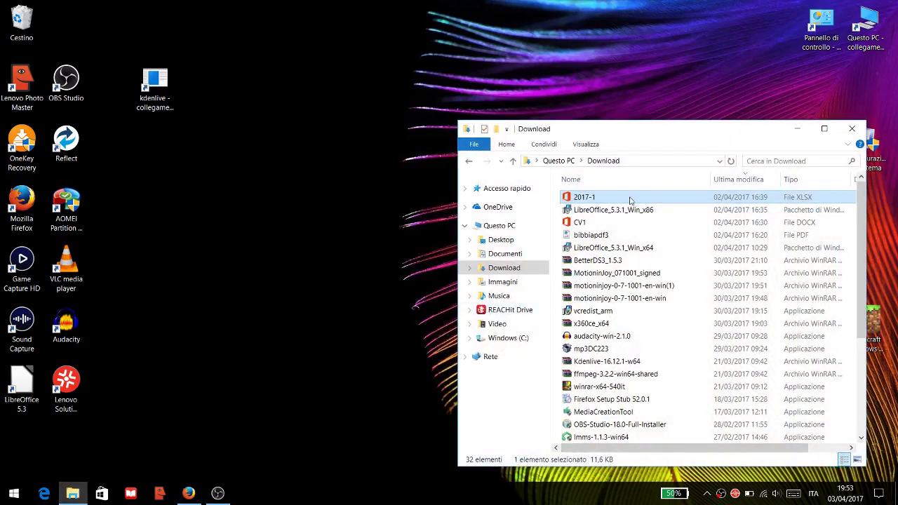
mouse_move(607, 199)
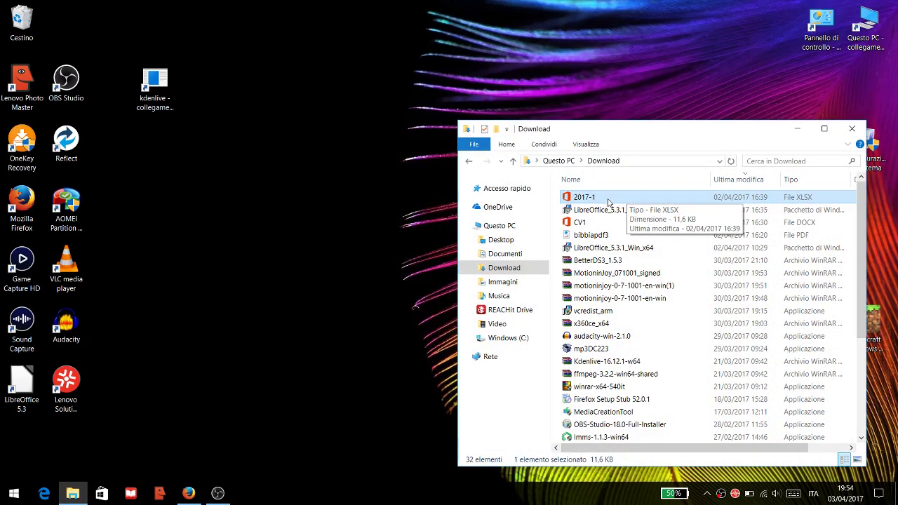
click(608, 200)
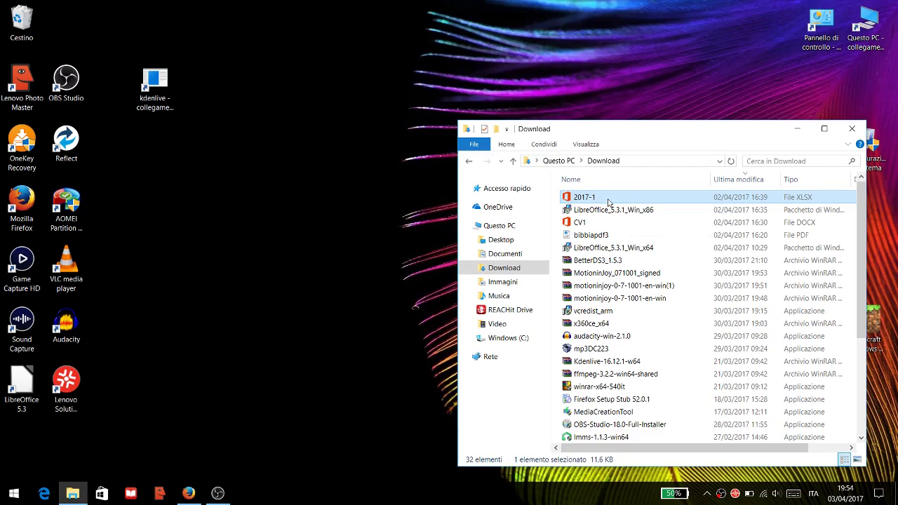
double_click(633, 195)
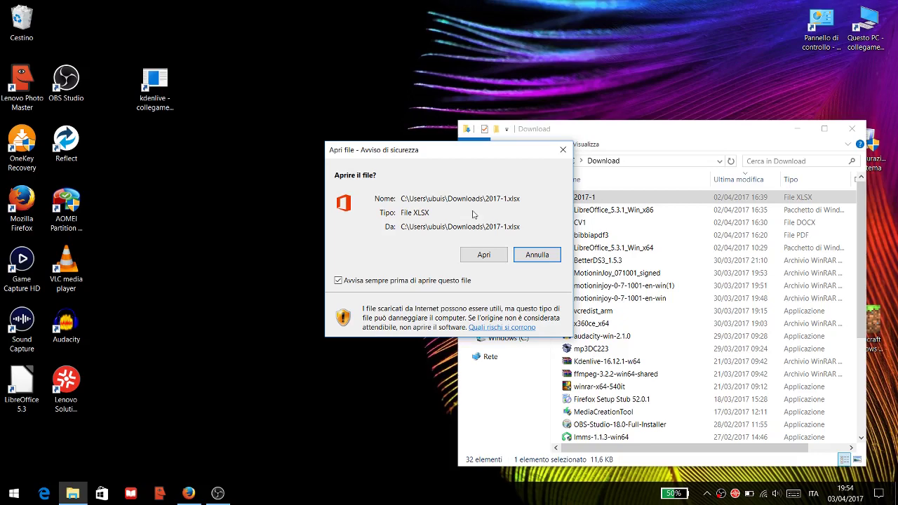
click(480, 254)
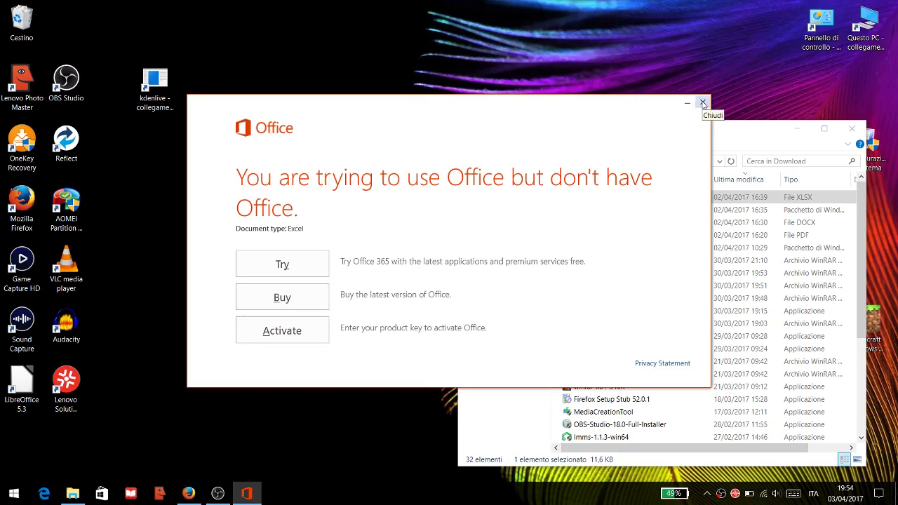
click(702, 103)
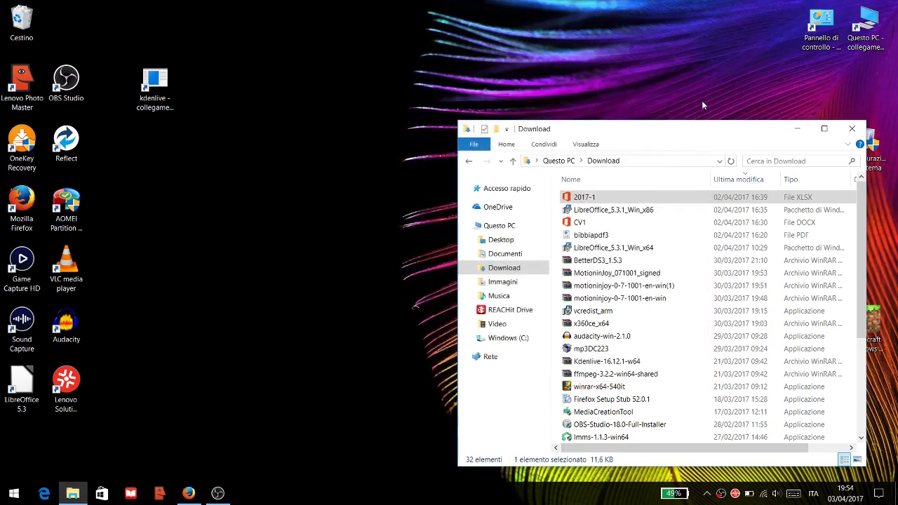
right_click(601, 203)
mouse_move(635, 236)
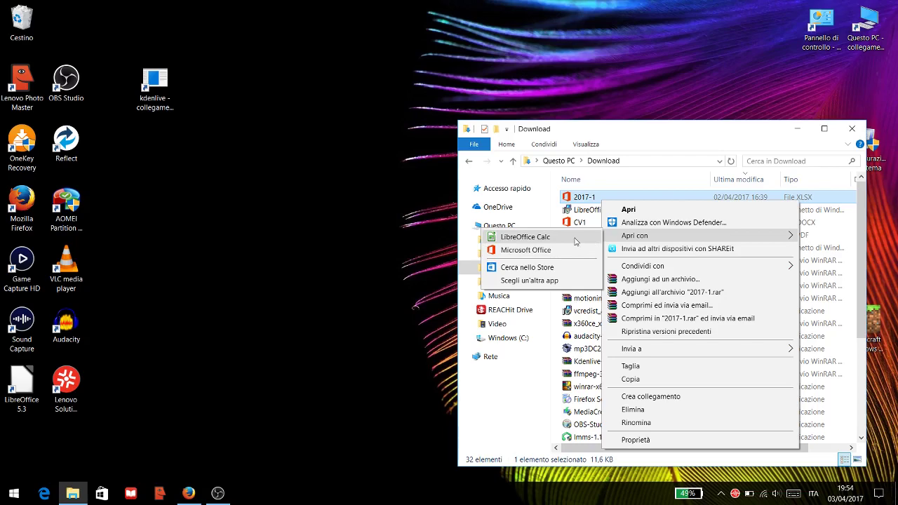
click(576, 241)
click(492, 253)
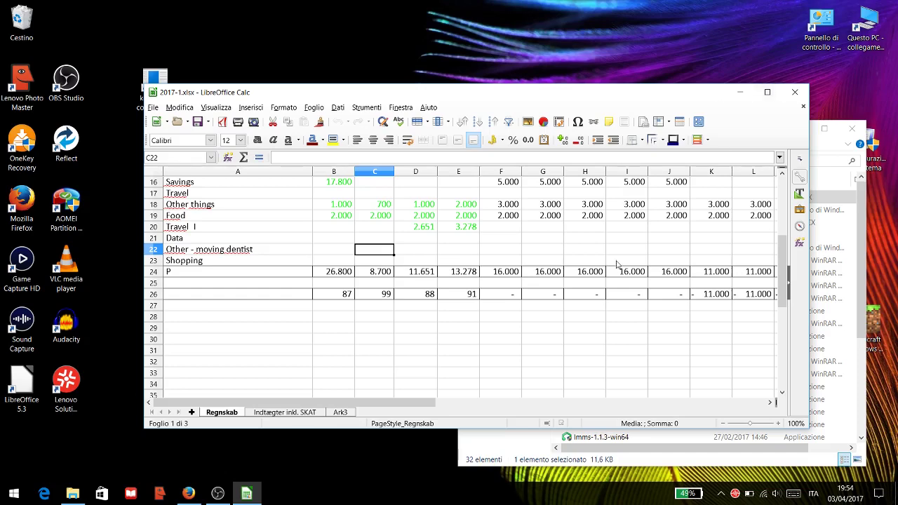
scroll(617, 265, up, 5)
scroll(617, 264, down, 10)
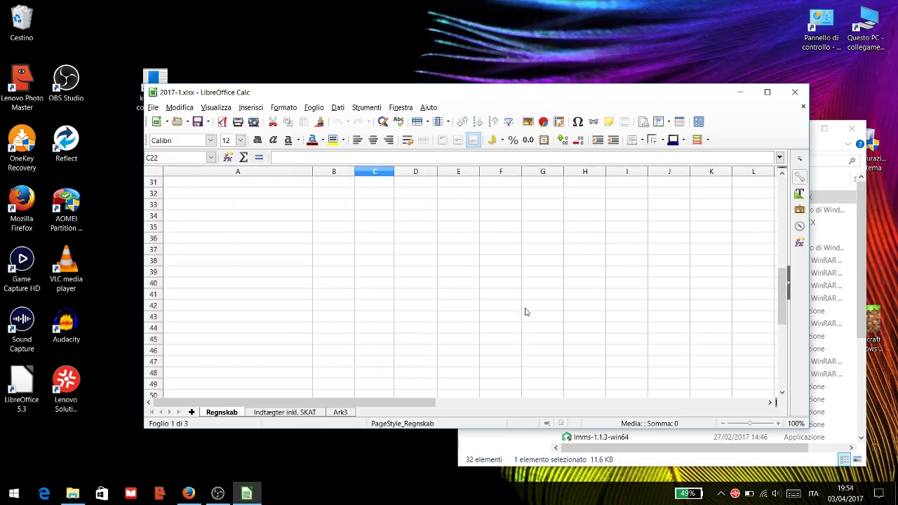
drag(384, 406, 533, 410)
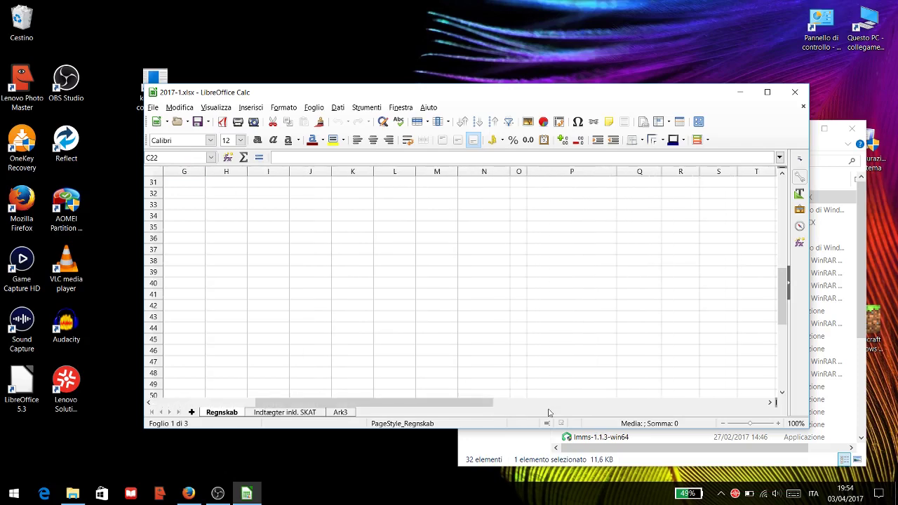
scroll(537, 352, up, 10)
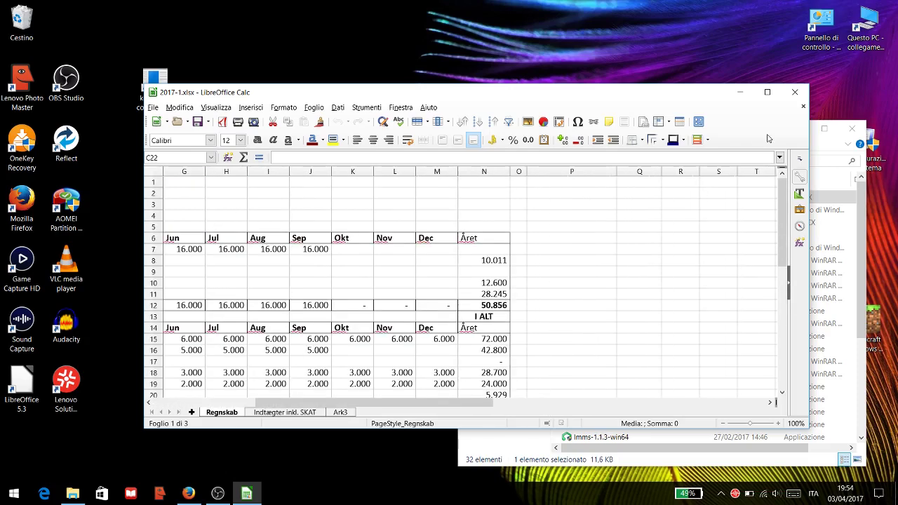
click(795, 96)
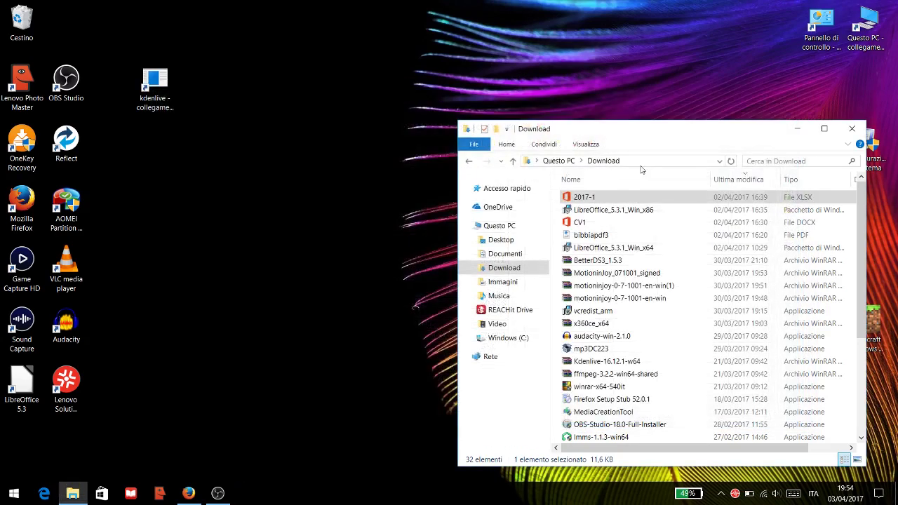
Close the Download folder and launch LibreOffice 5.3 from its desktop shortcut
click(852, 128)
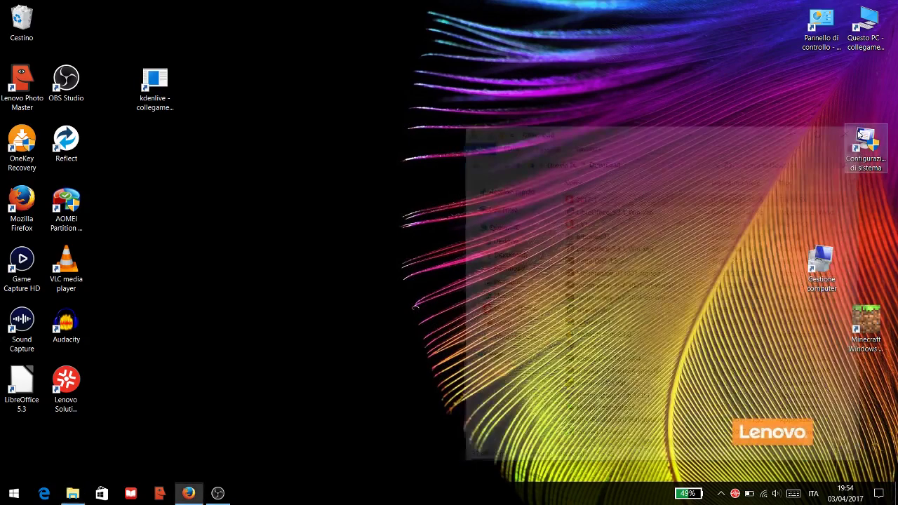
click(28, 388)
double_click(28, 387)
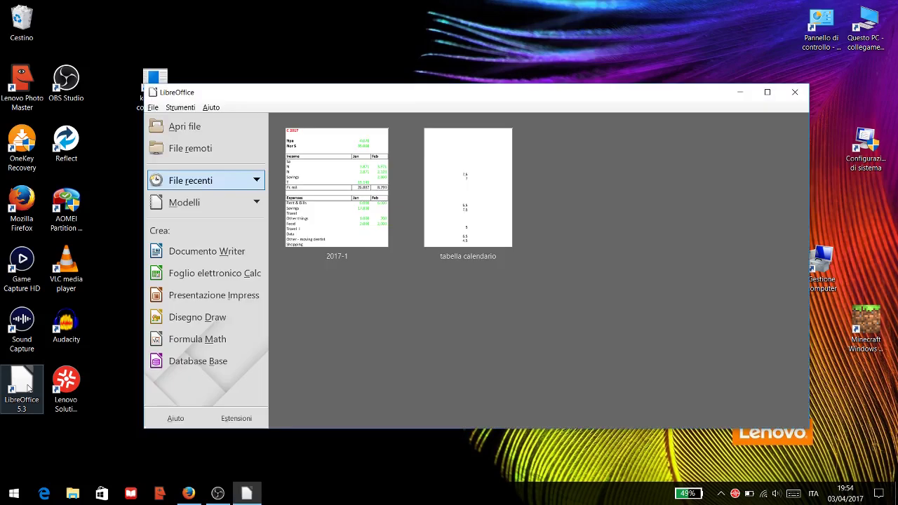
Write 'Ciao' in a new Writer document, cancel PDF export, and close it unsaved
click(211, 255)
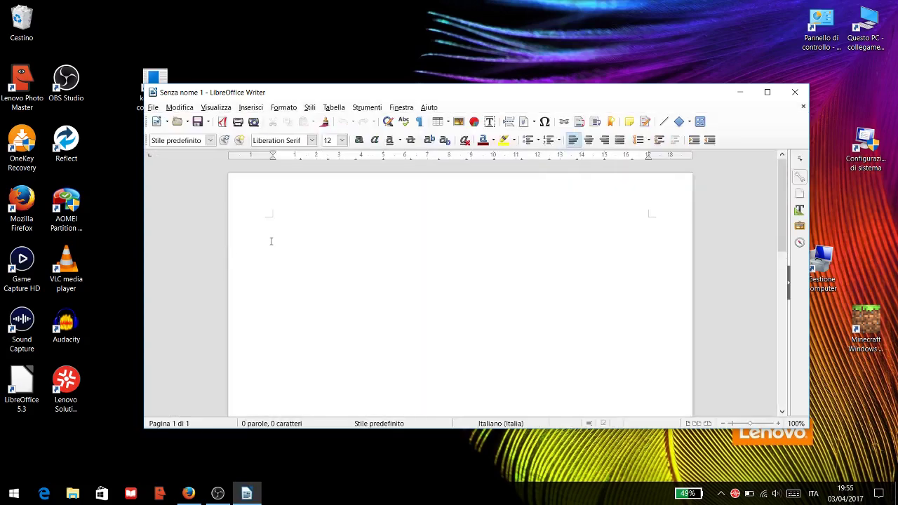
text(ciao)
click(222, 124)
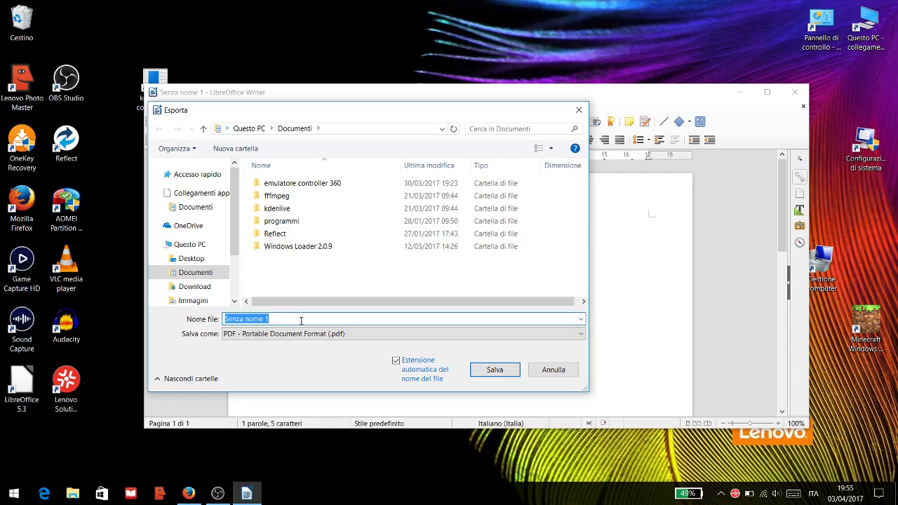
click(554, 370)
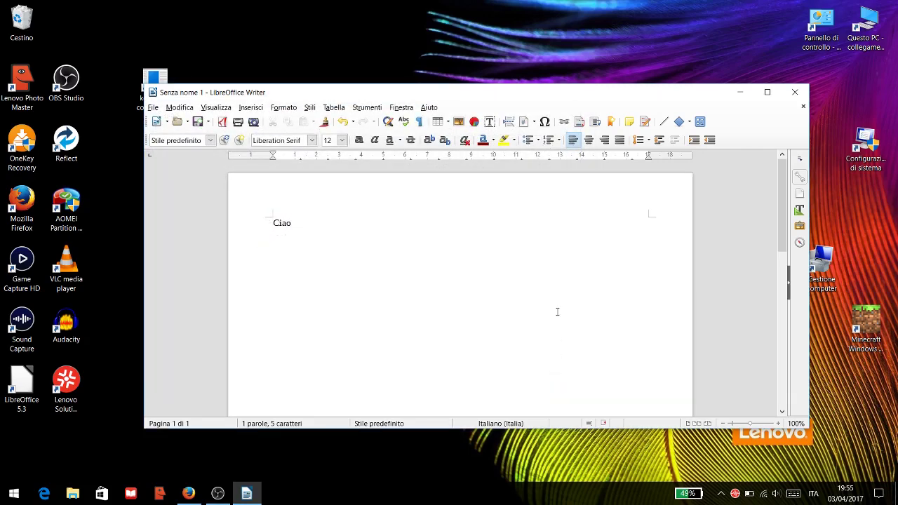
click(795, 92)
click(509, 287)
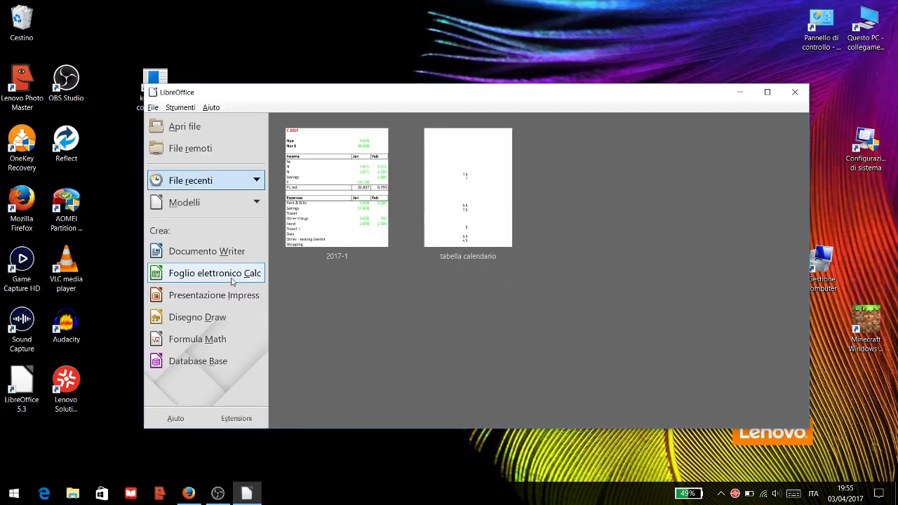
Open a blank Calc spreadsheet, select cell A3, then close it with Ctrl+W
click(220, 278)
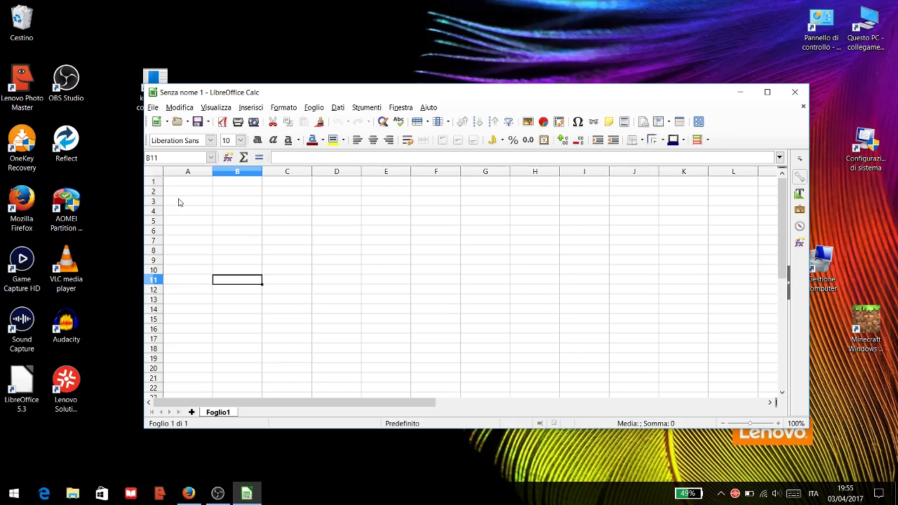
click(201, 202)
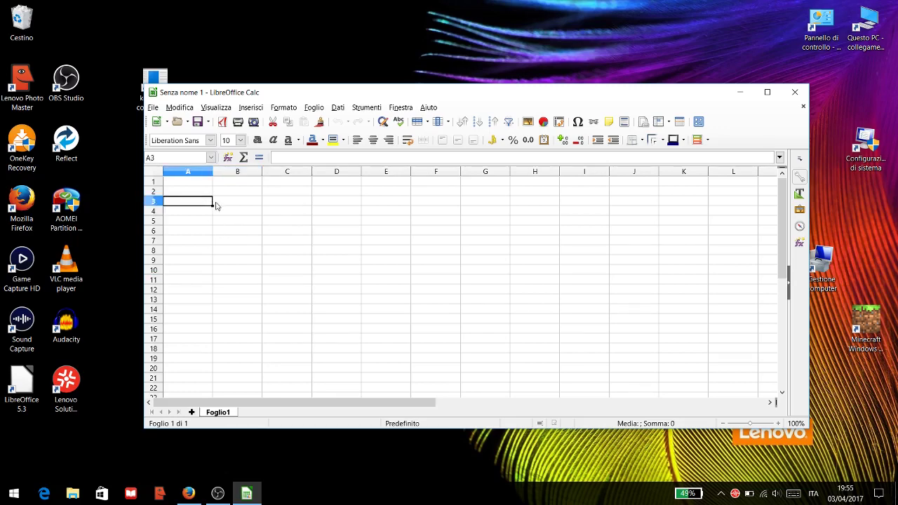
key(ctrl+w)
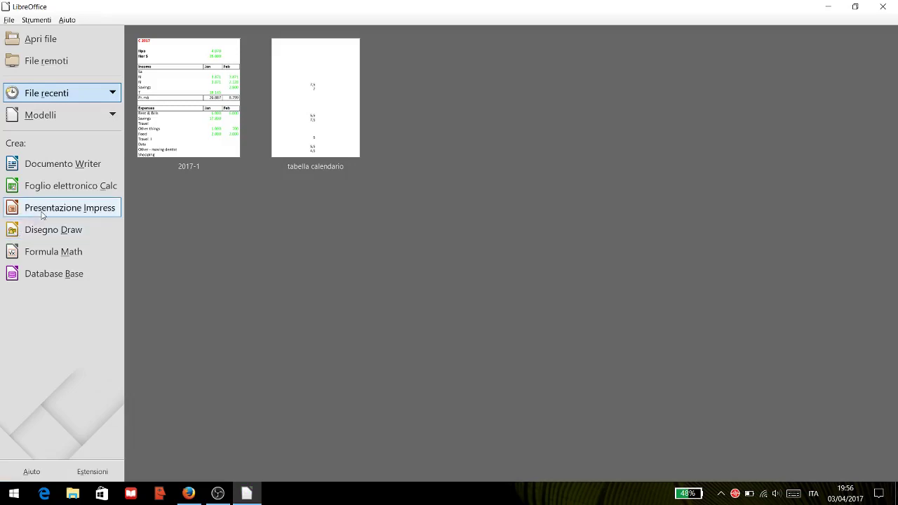
Start an Impress presentation from the second template, close it, then start a blank Draw drawing
click(42, 213)
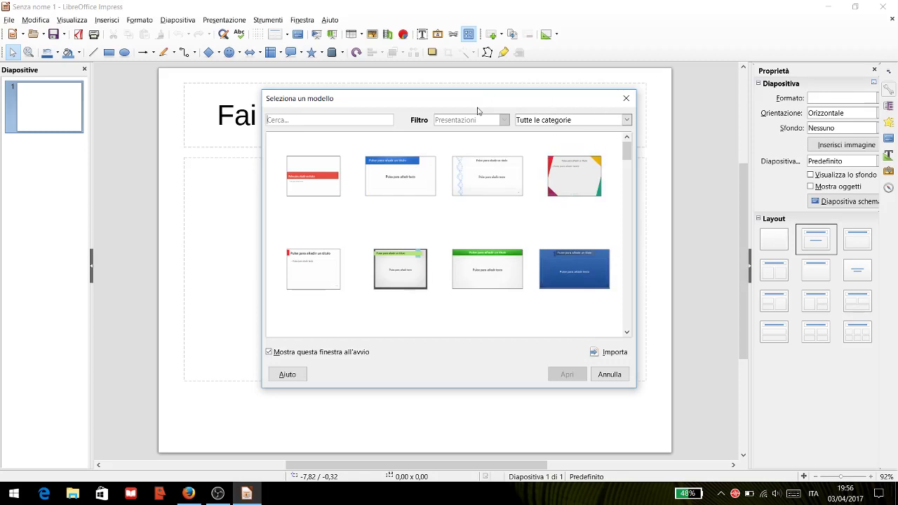
click(421, 162)
click(568, 371)
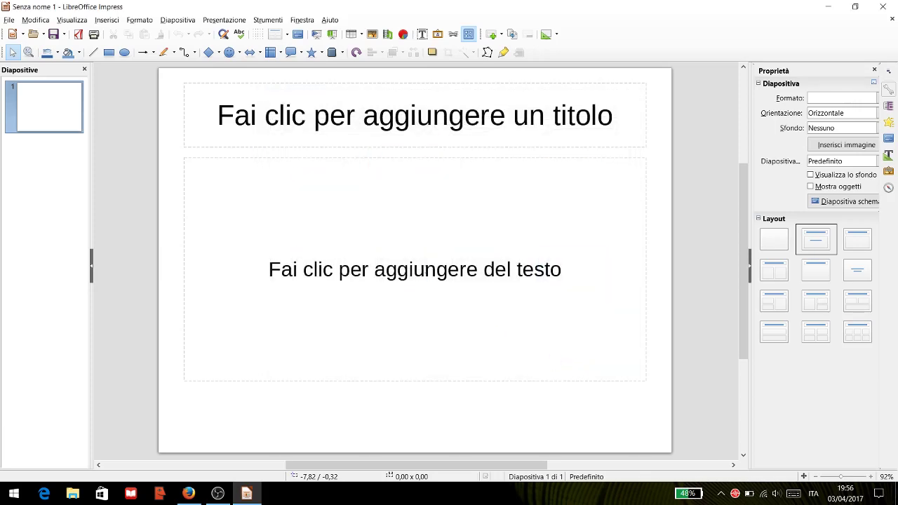
key(ctrl+w)
click(63, 230)
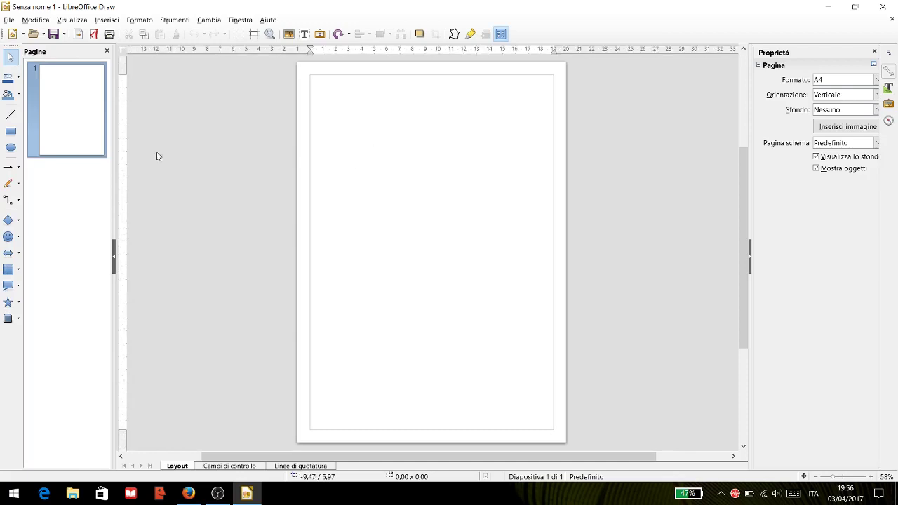
Draw a looping freehand shape, make it narrower and shorter, then close the drawing unsaved
click(7, 183)
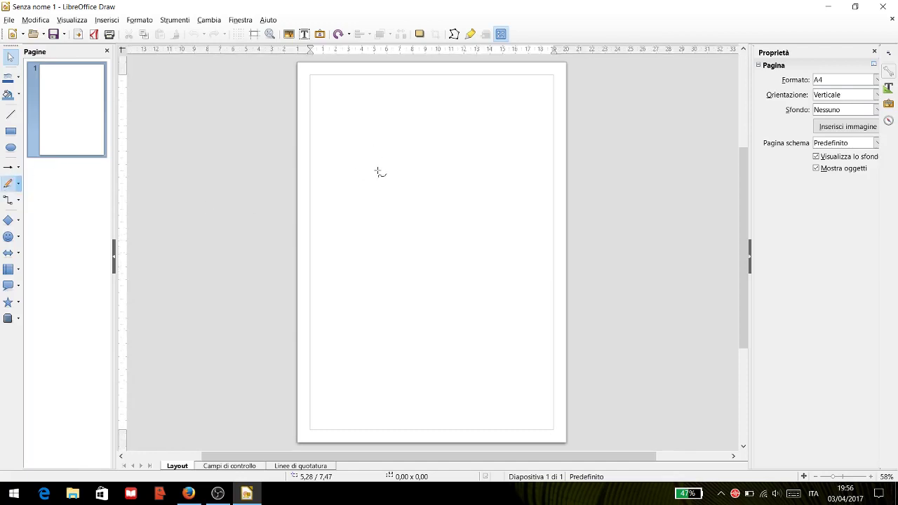
drag(377, 172, 453, 224)
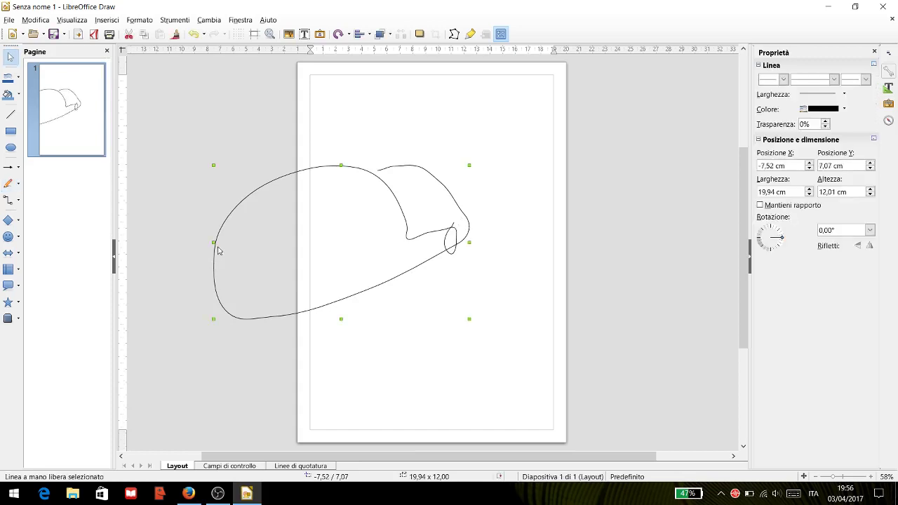
drag(214, 243, 317, 243)
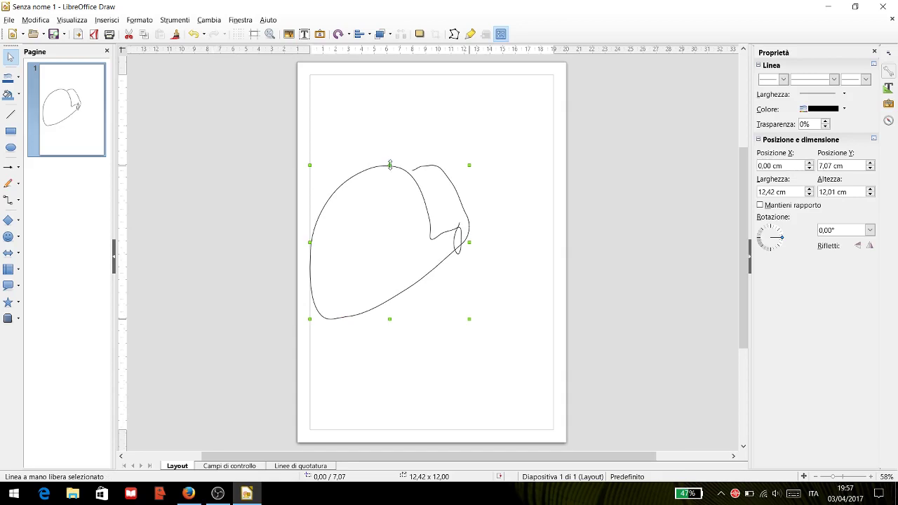
drag(390, 165, 413, 224)
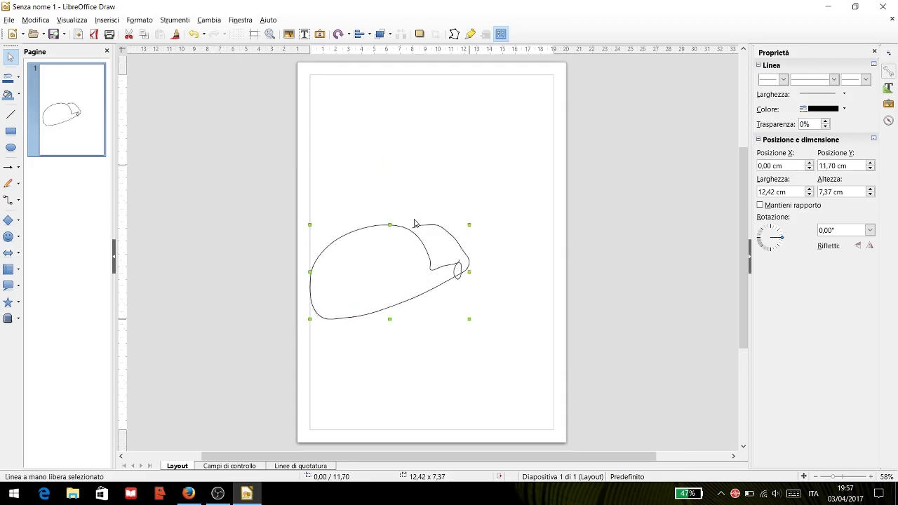
click(891, 20)
click(491, 269)
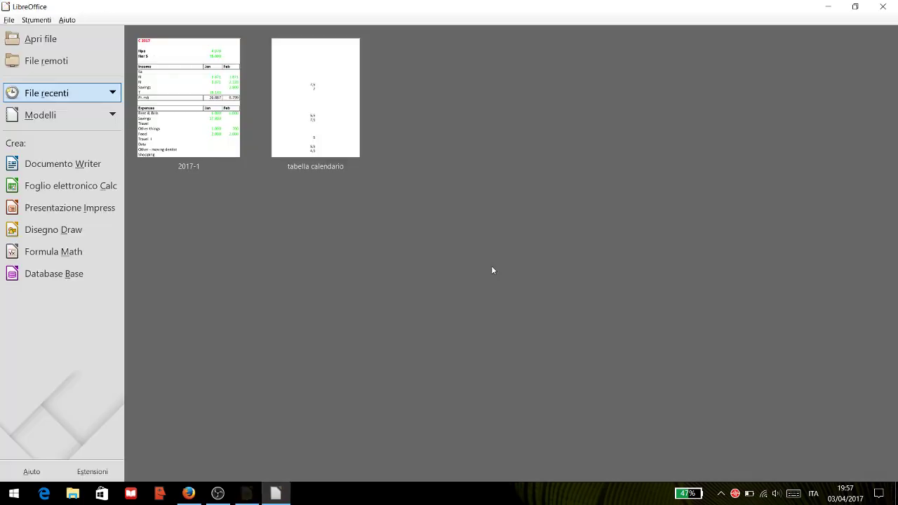
Create a Math formula '<?> and <?>' with the logical AND element, then discard it
click(73, 256)
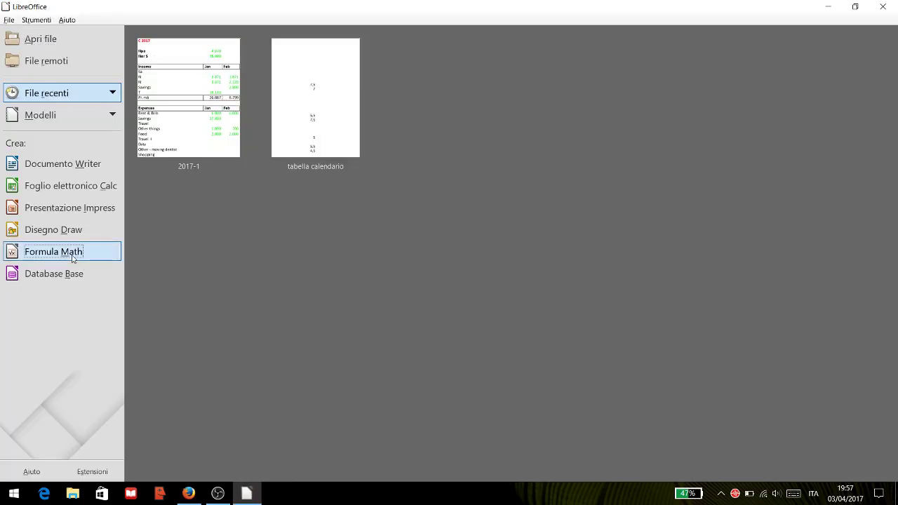
click(72, 241)
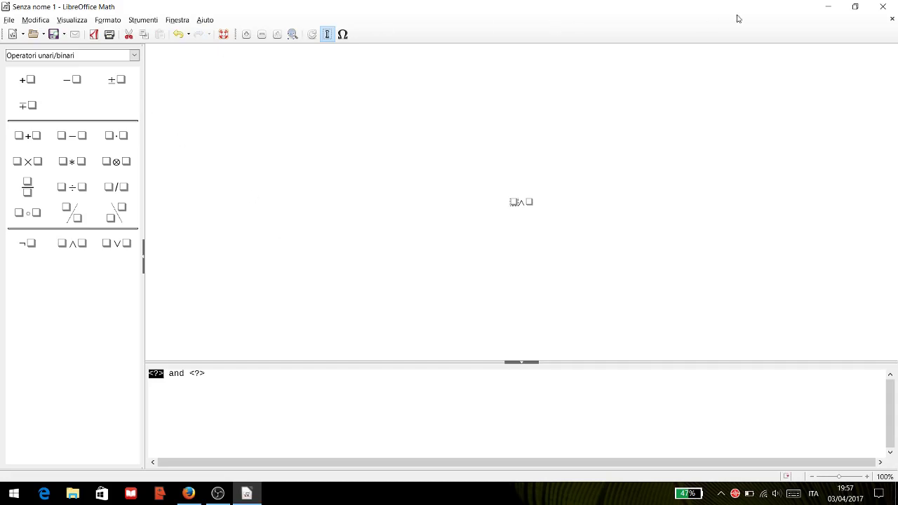
click(891, 19)
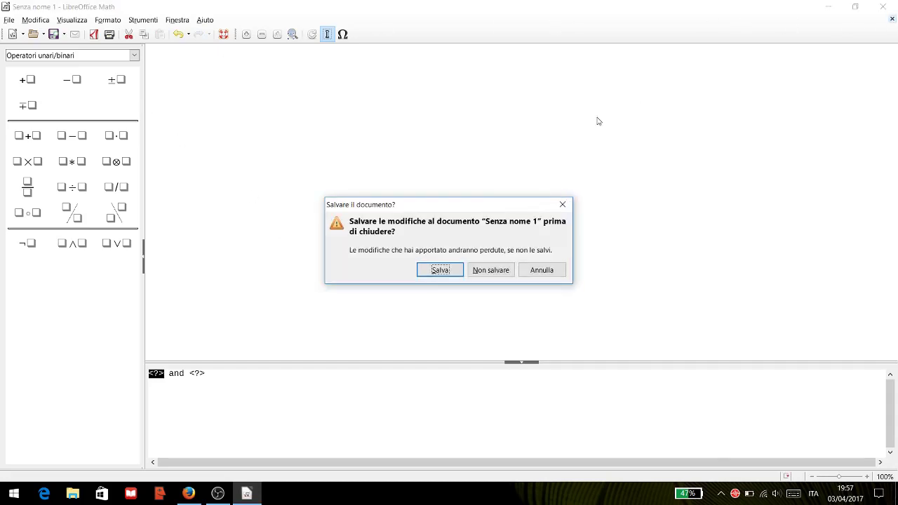
click(494, 271)
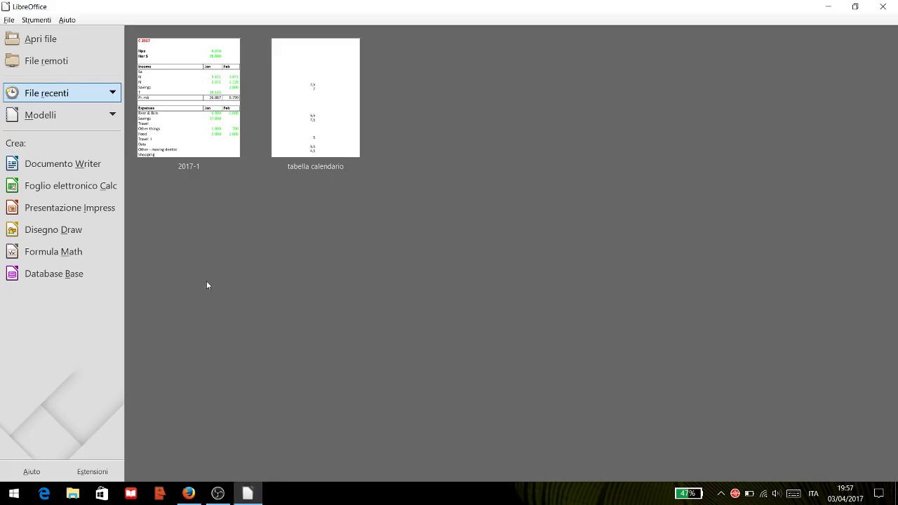
click(77, 280)
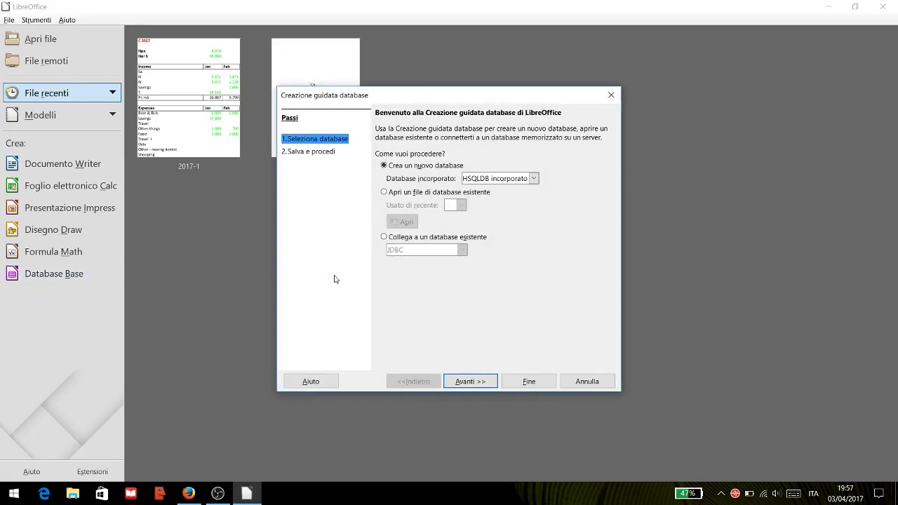
click(532, 387)
click(531, 382)
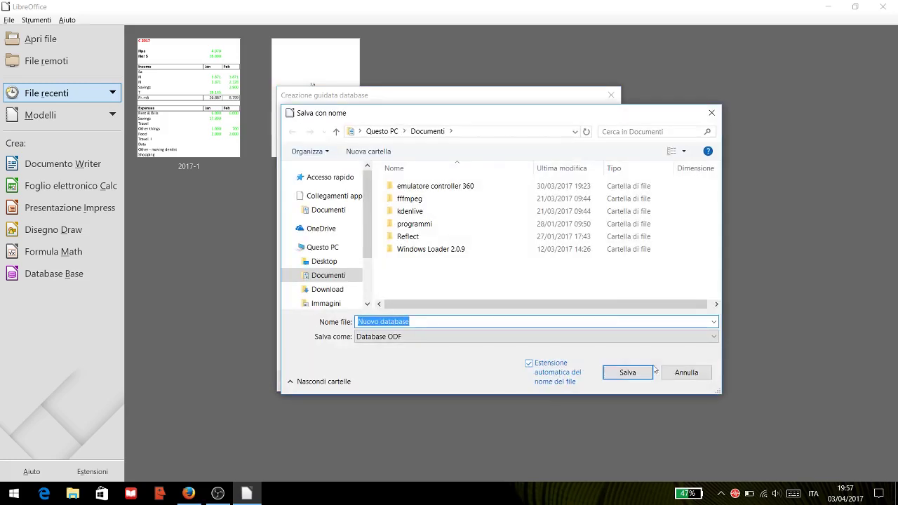
click(680, 373)
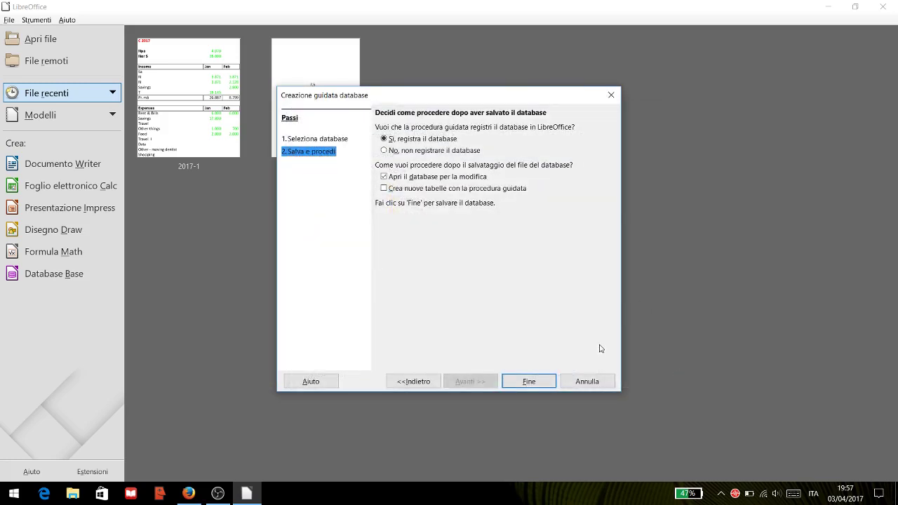
click(588, 384)
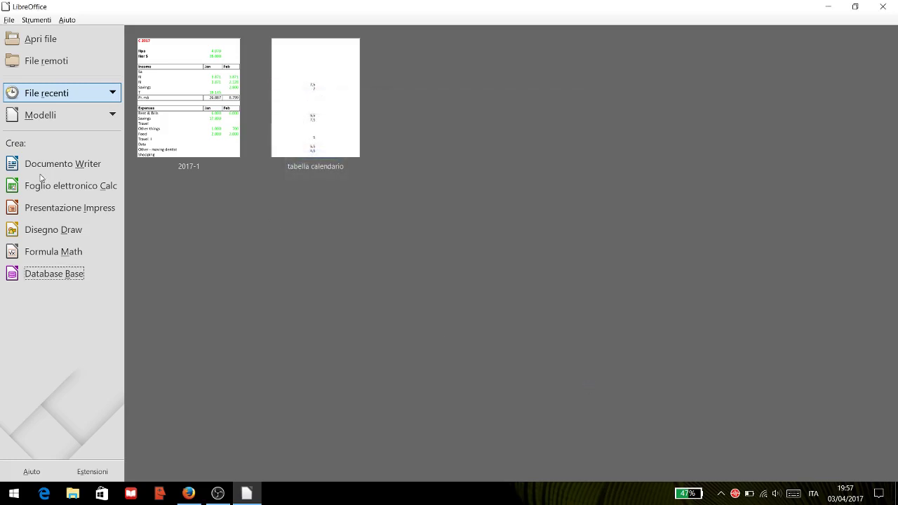
click(48, 184)
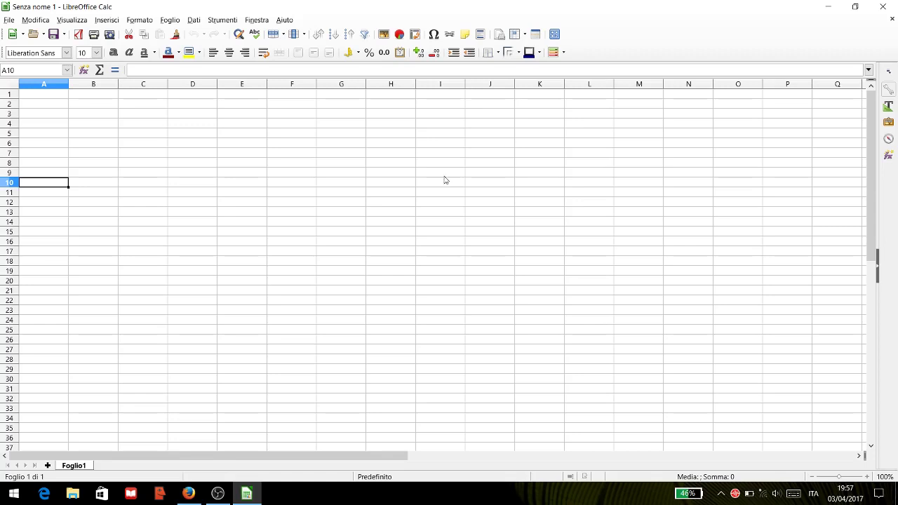
Close the blank Calc spreadsheet and restore the Start Center to a smaller window
click(892, 20)
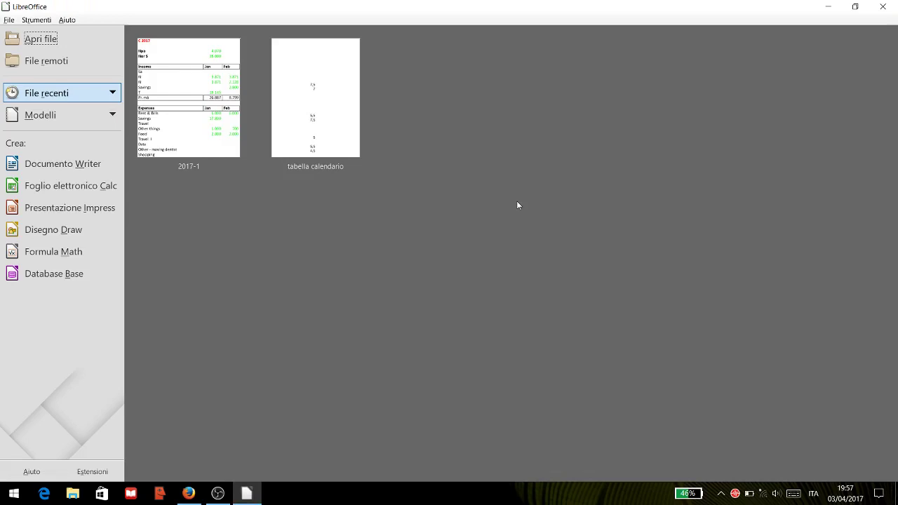
click(854, 6)
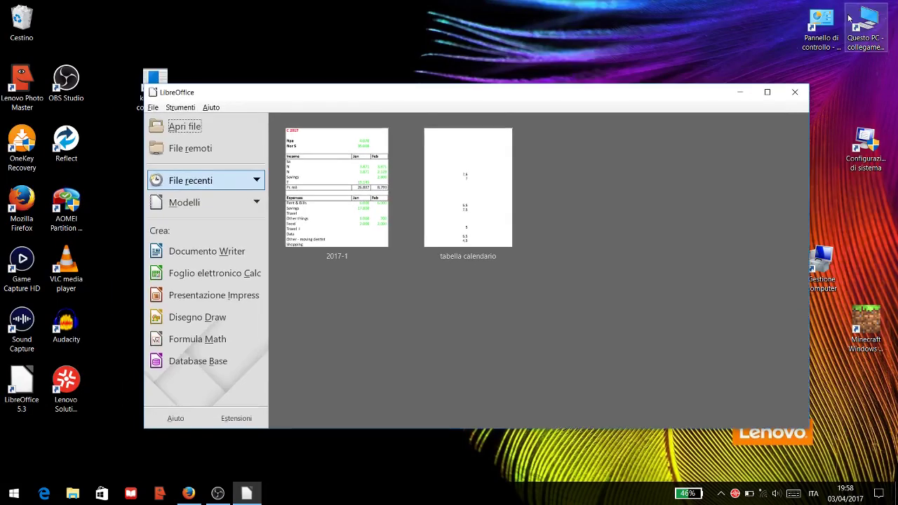
Close the Start Center, search 'libreoffice' in Firefox, and open it.libreoffice.org
click(794, 92)
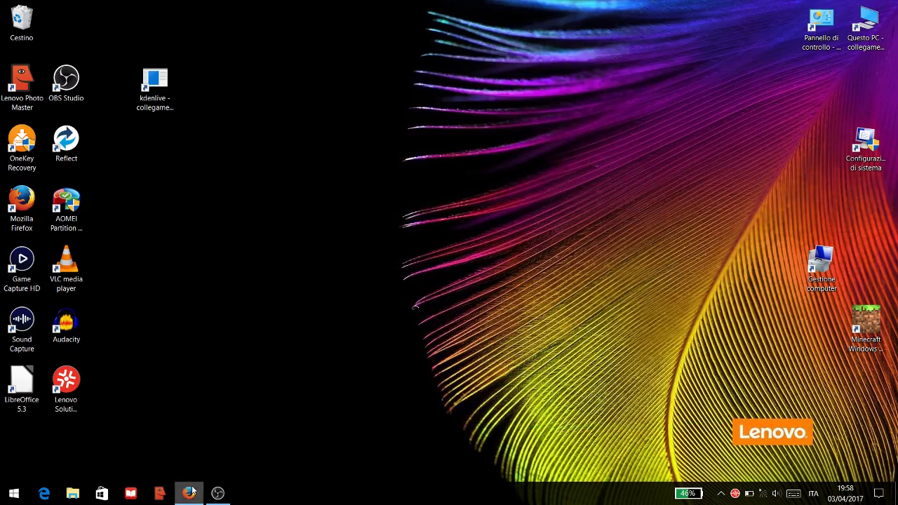
click(194, 493)
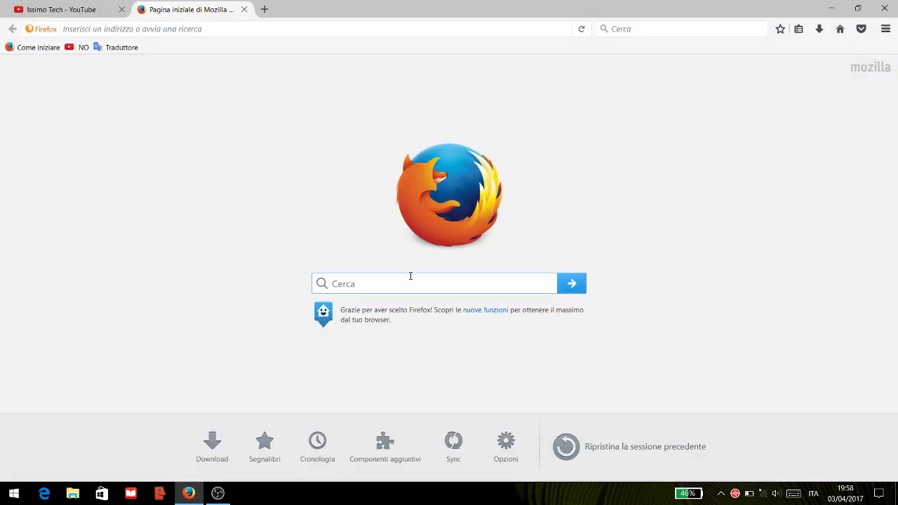
text(libreoffice)
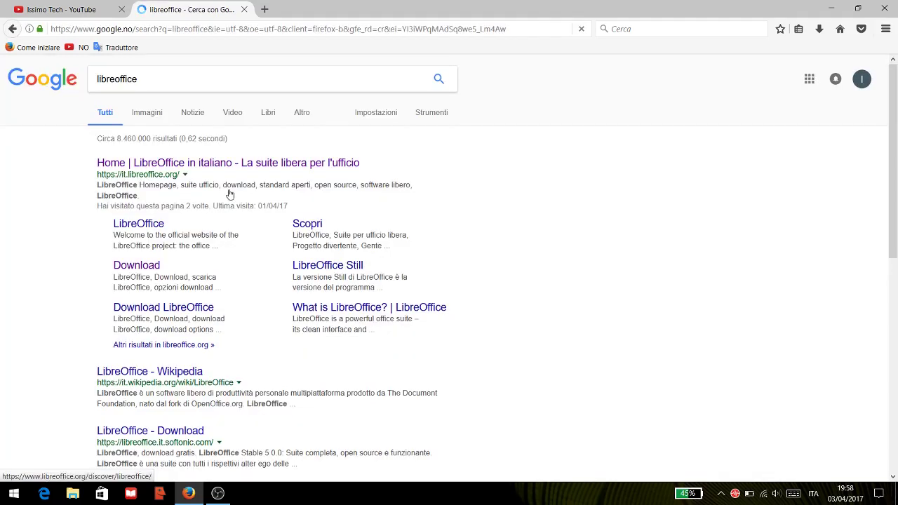
click(230, 171)
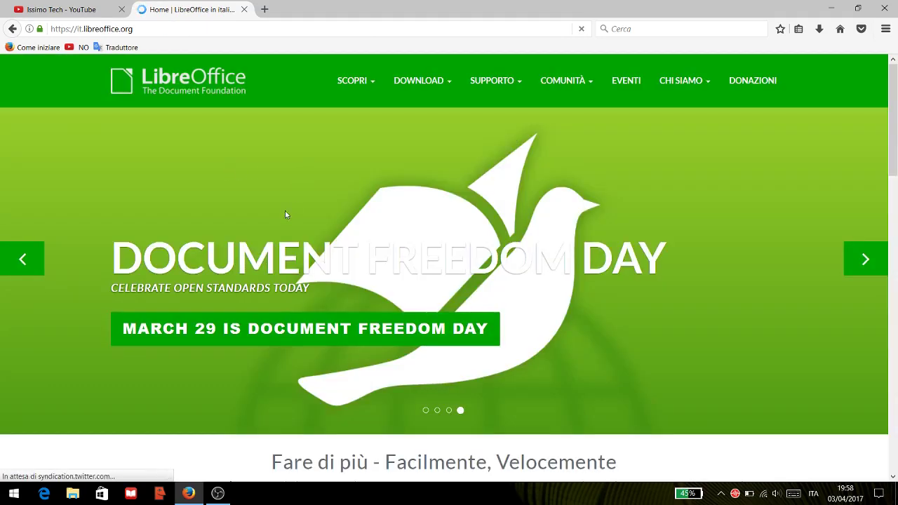
Browse the it.libreoffice.org homepage and open the SCARICATE ORA download page
scroll(169, 392, down, 4)
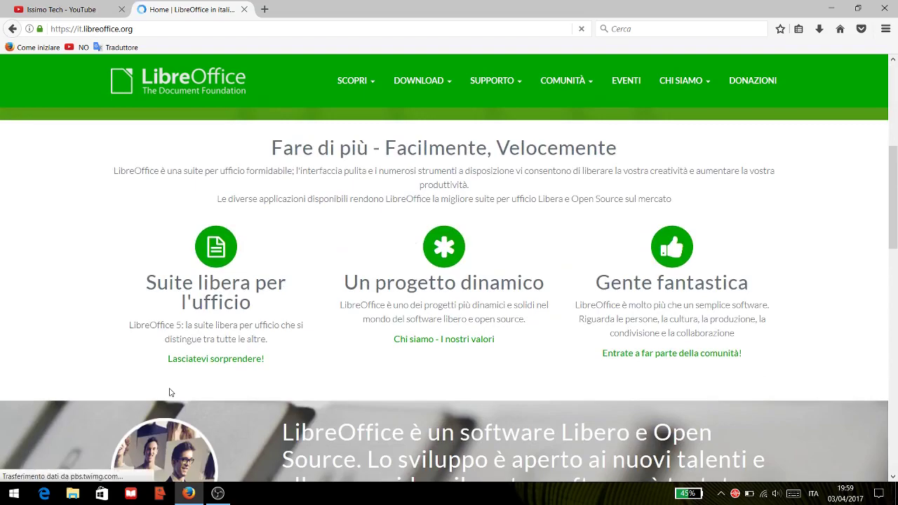
scroll(169, 392, down, 4)
scroll(169, 392, down, 2)
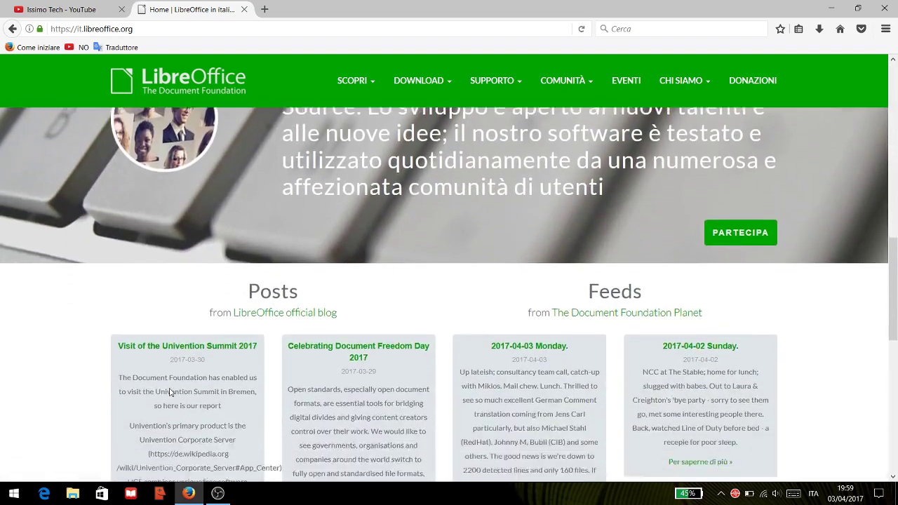
scroll(169, 393, down, 2)
scroll(169, 392, down, 2)
scroll(169, 392, down, 1)
scroll(169, 393, down, 1)
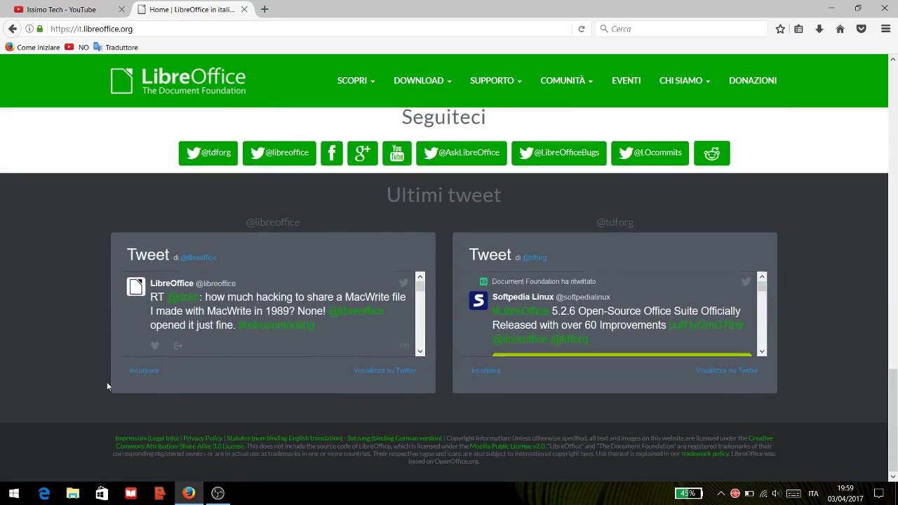
scroll(106, 381, up, 7)
scroll(106, 381, up, 4)
scroll(107, 386, up, 3)
scroll(107, 385, up, 3)
click(174, 330)
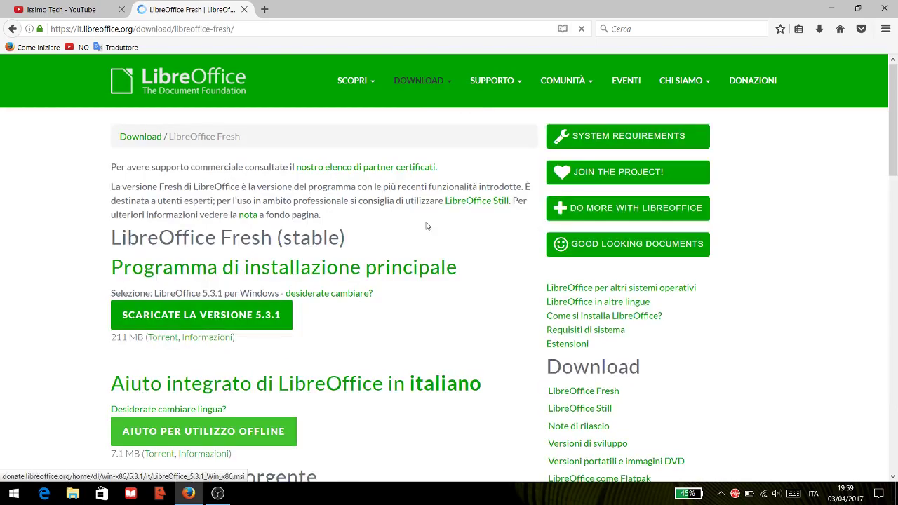
Download the 211 MB LibreOffice 5.3.1 Windows installer from the Fresh page
click(210, 322)
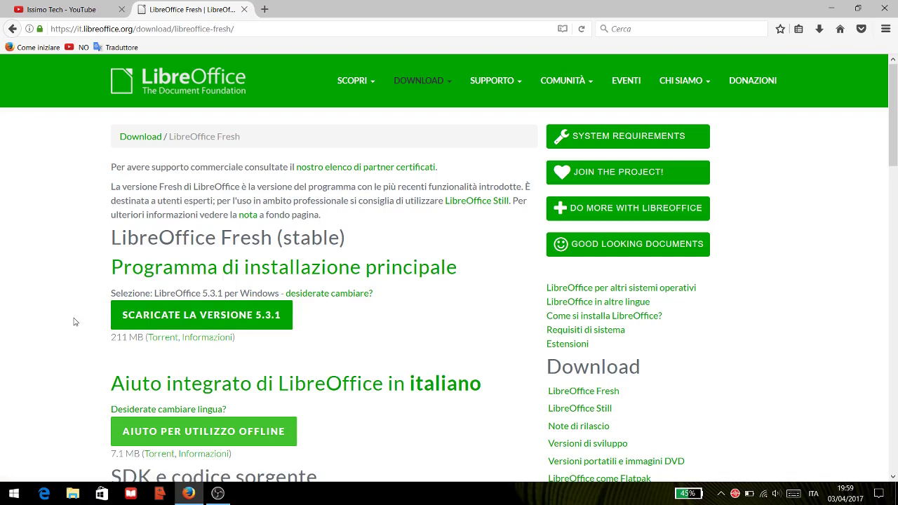
scroll(65, 343, down, 3)
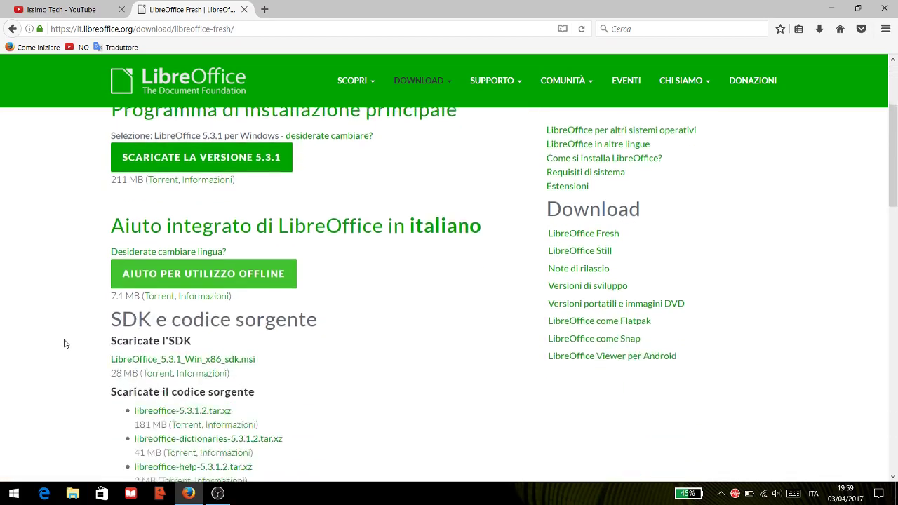
scroll(65, 343, down, 1)
scroll(28, 307, up, 3)
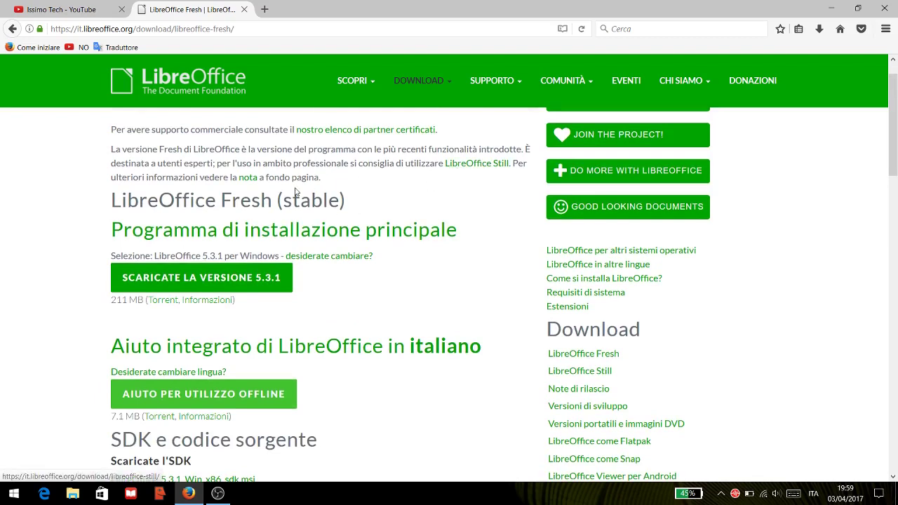
click(225, 277)
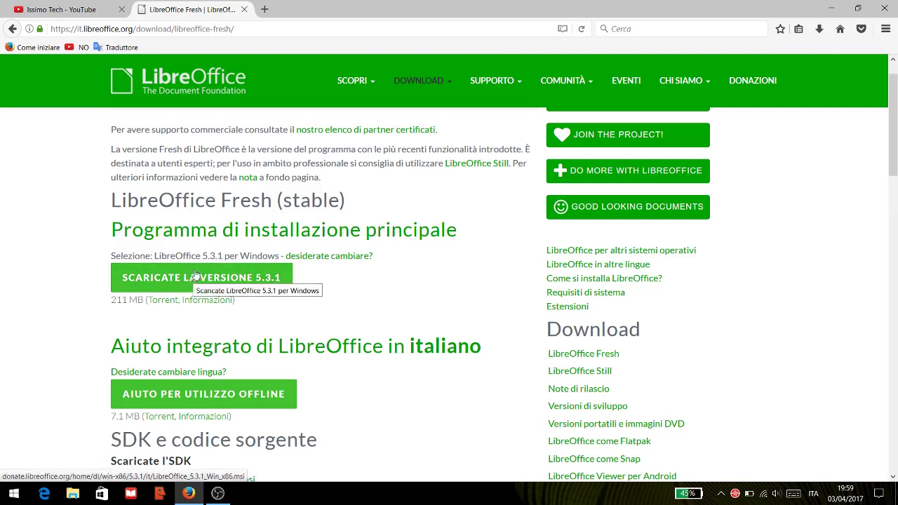
Check the LibreOffice_5.3.1_Win_x86 installer in Download, close Explorer, and minimize Firefox
click(72, 495)
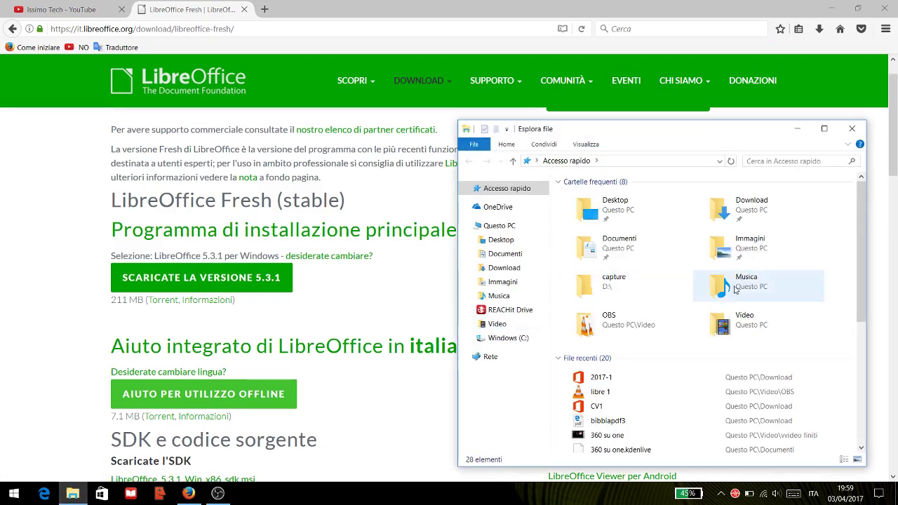
double_click(766, 210)
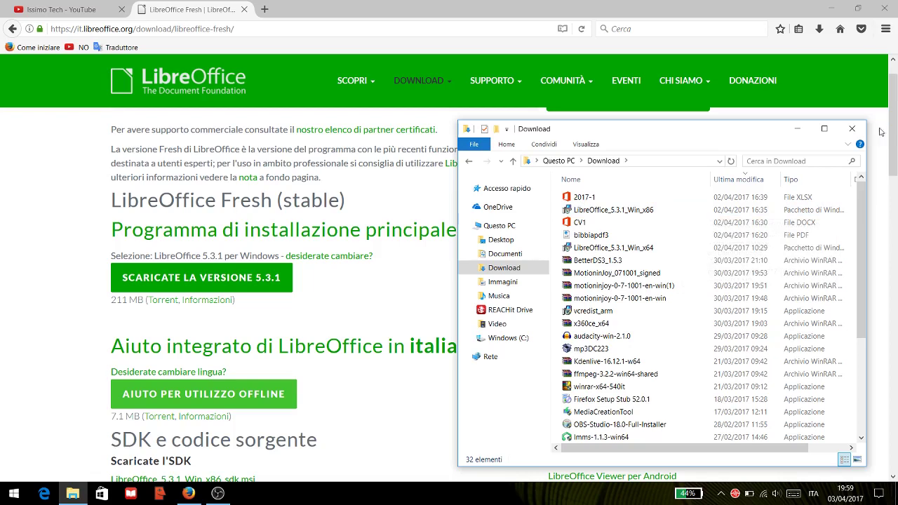
click(852, 129)
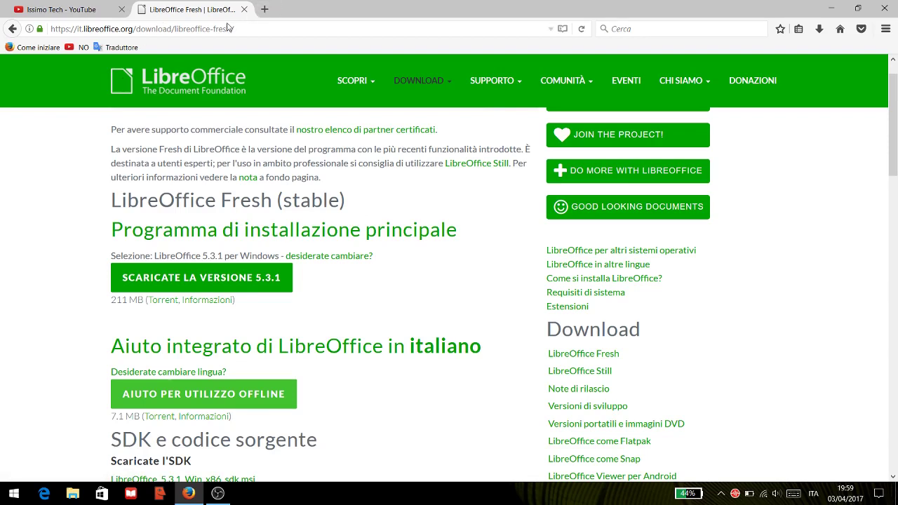
click(831, 8)
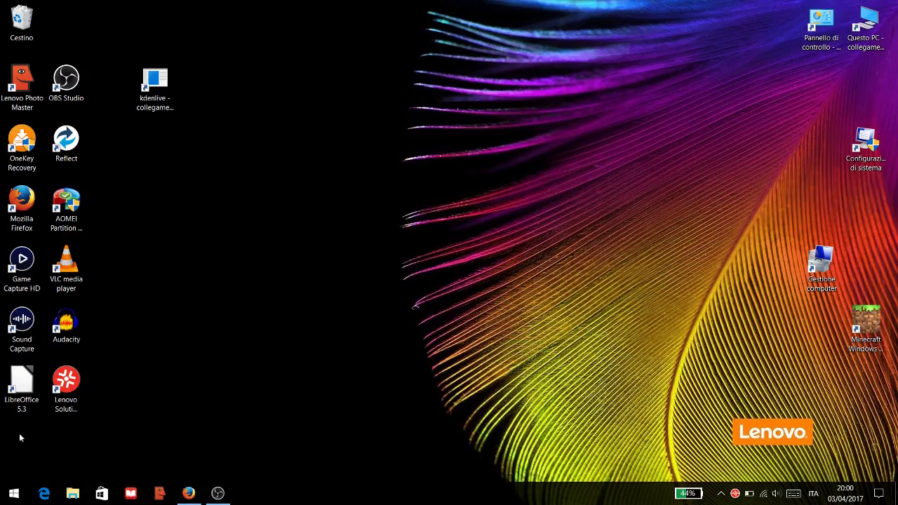
click(38, 378)
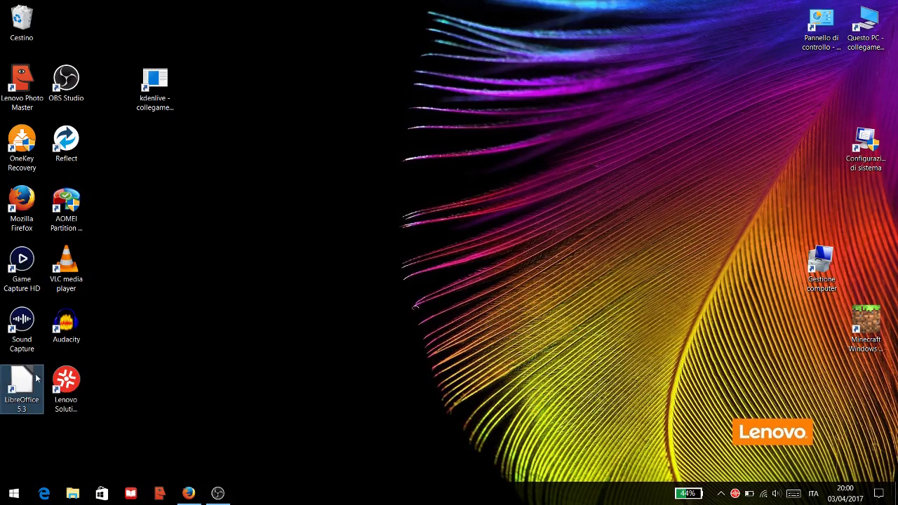
double_click(38, 378)
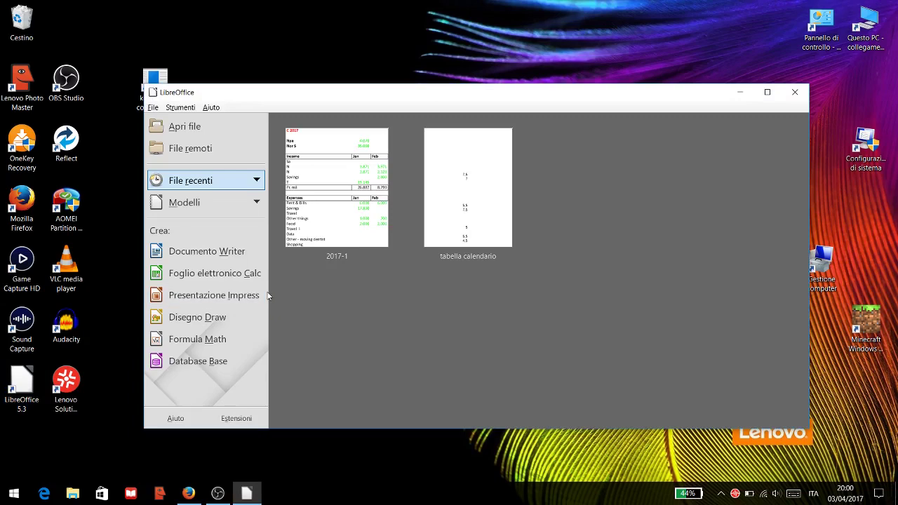
click(175, 277)
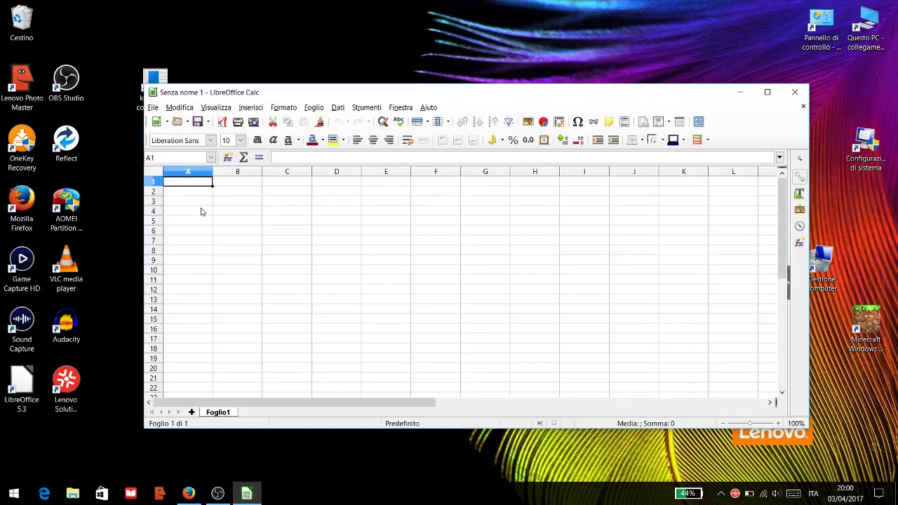
click(203, 212)
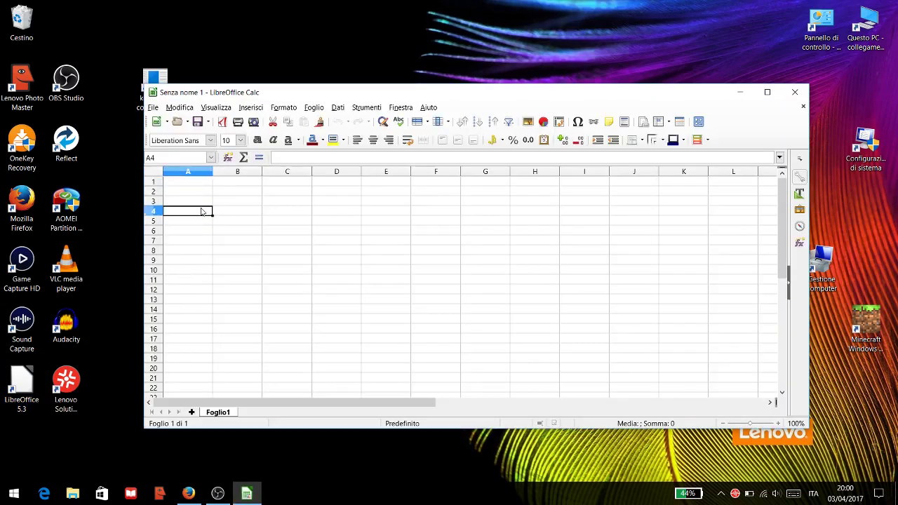
click(369, 213)
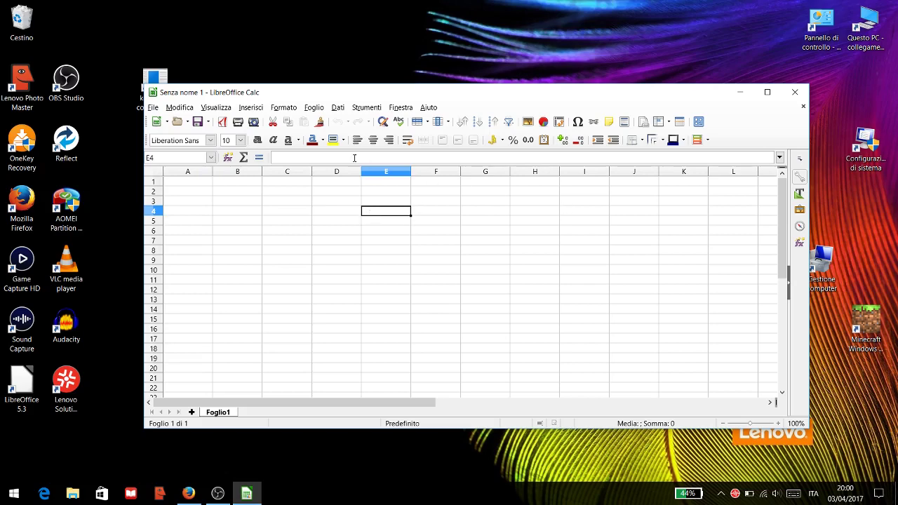
click(800, 97)
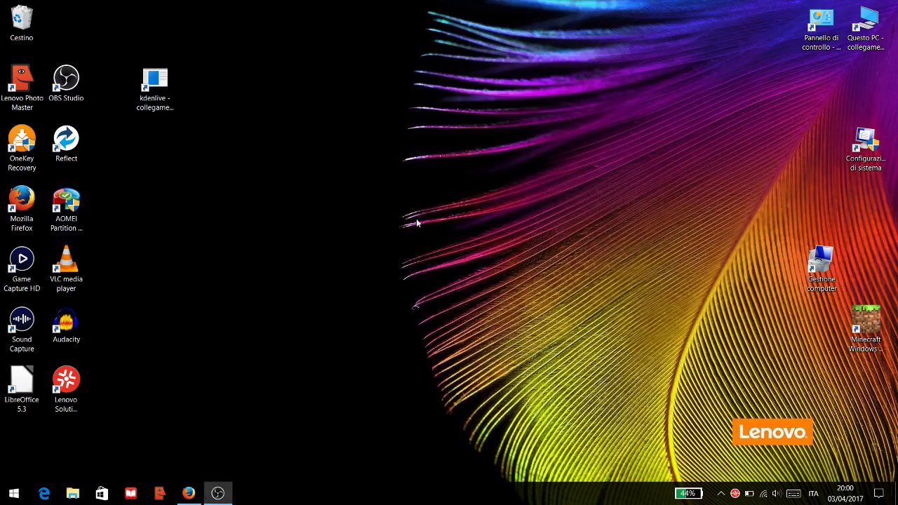
drag(19, 382, 338, 259)
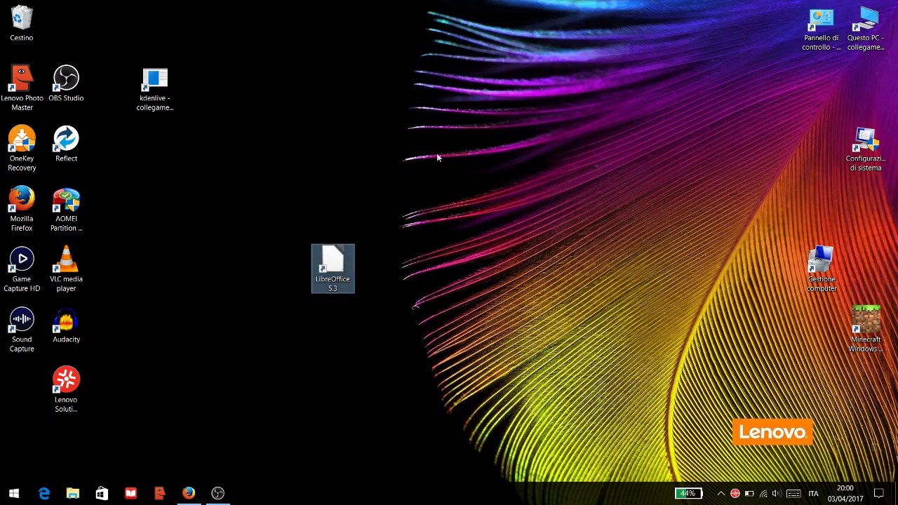
drag(338, 260, 23, 389)
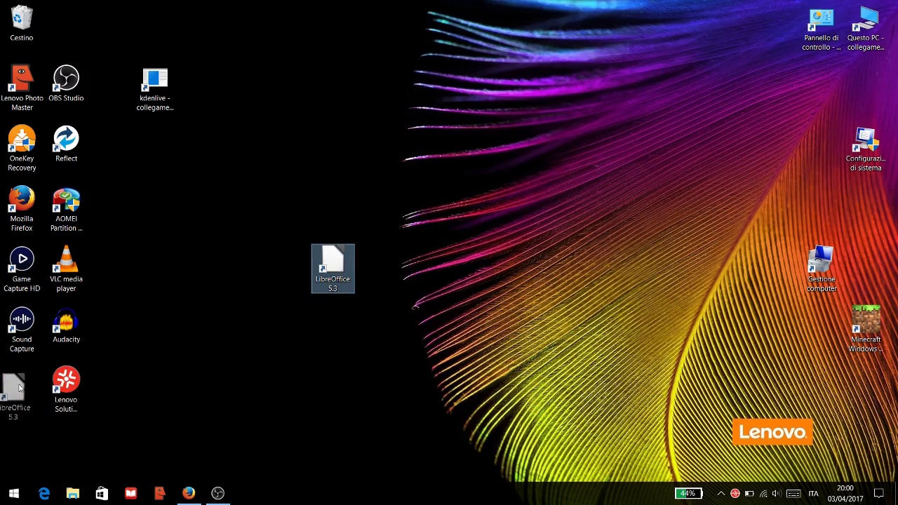